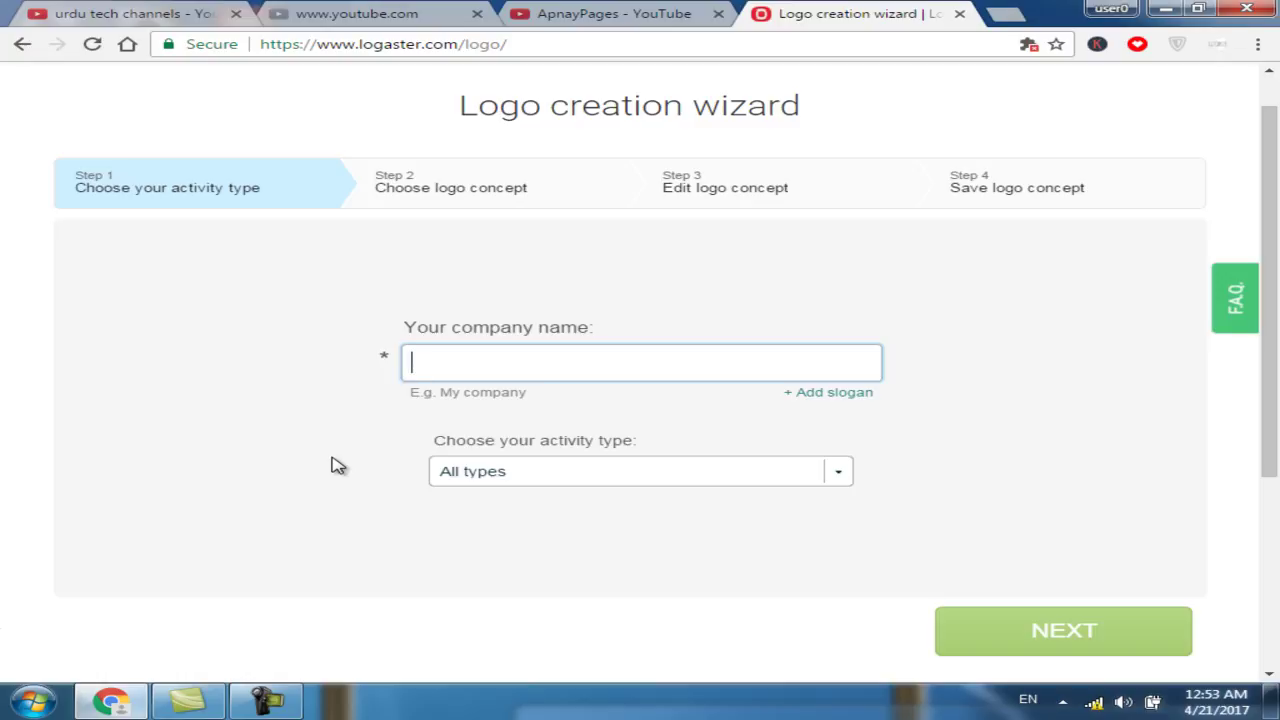
Enter "tutorials hub" as the company name, choose Design as the activity type, and continue to the logo concepts.
{"action": "type", "text": "tu"}
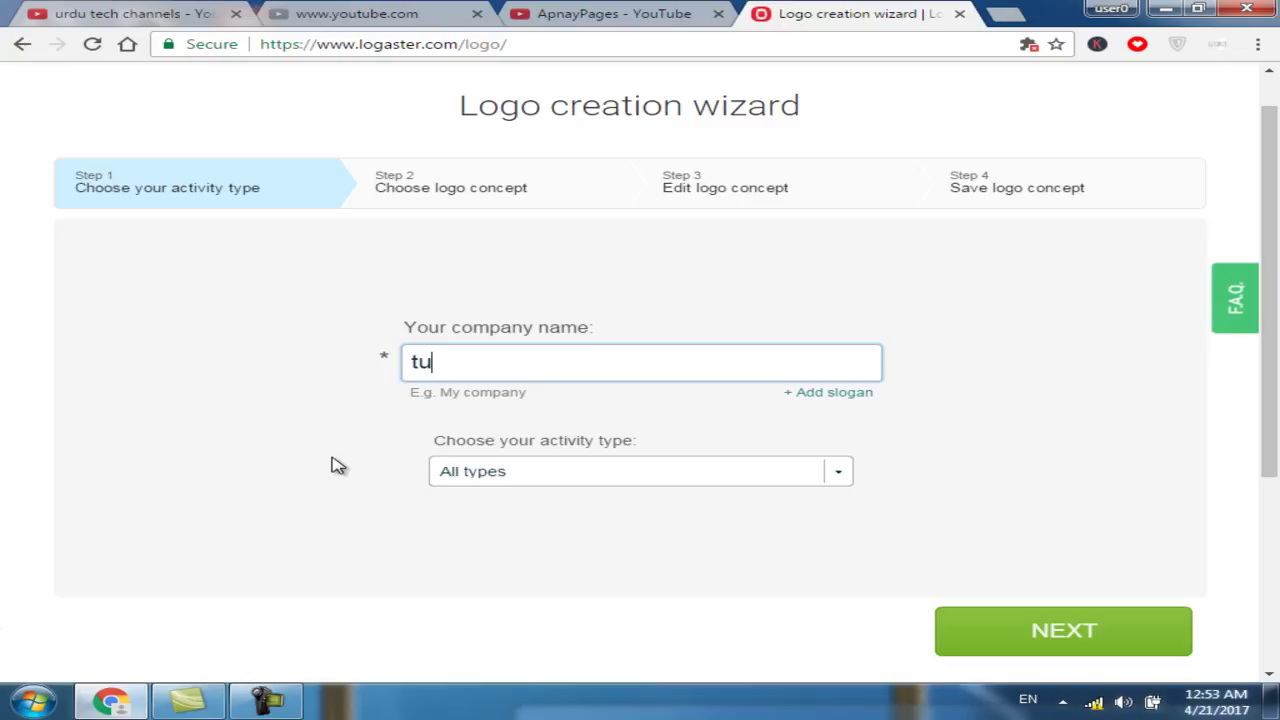
{"action": "type", "text": "torials hub"}
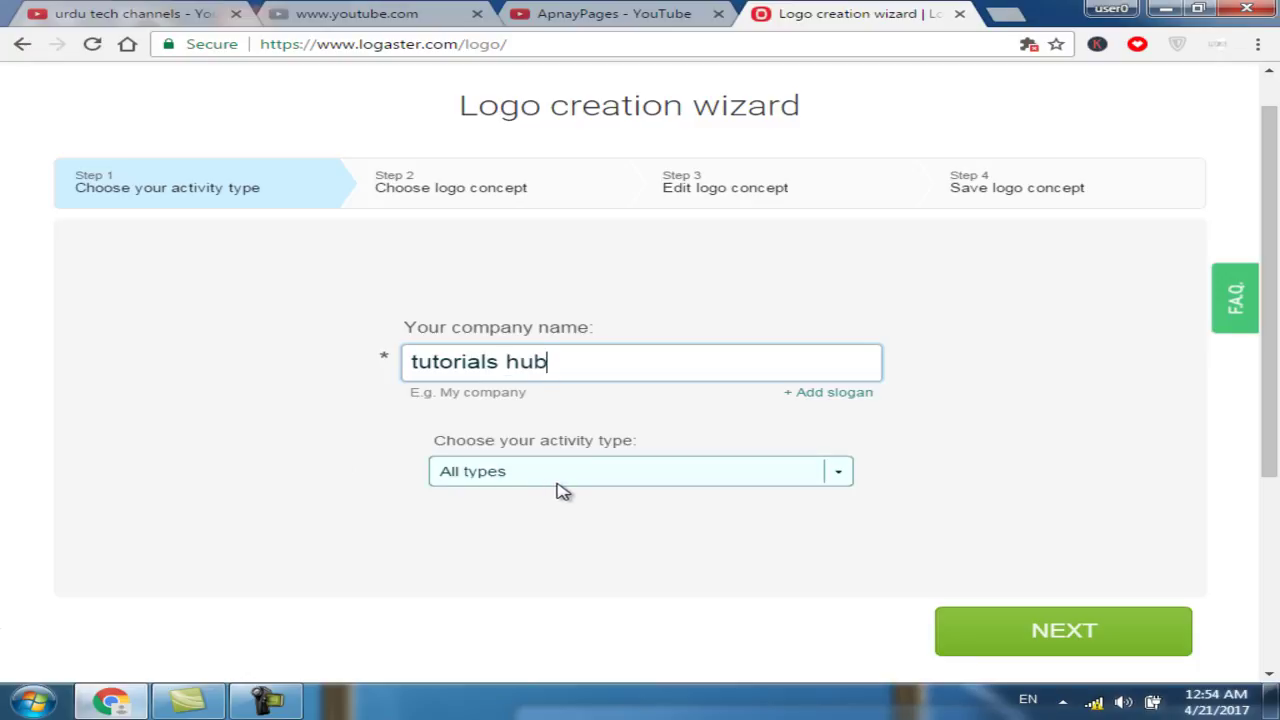
{"action": "left_click", "coordinate": [848, 471]}
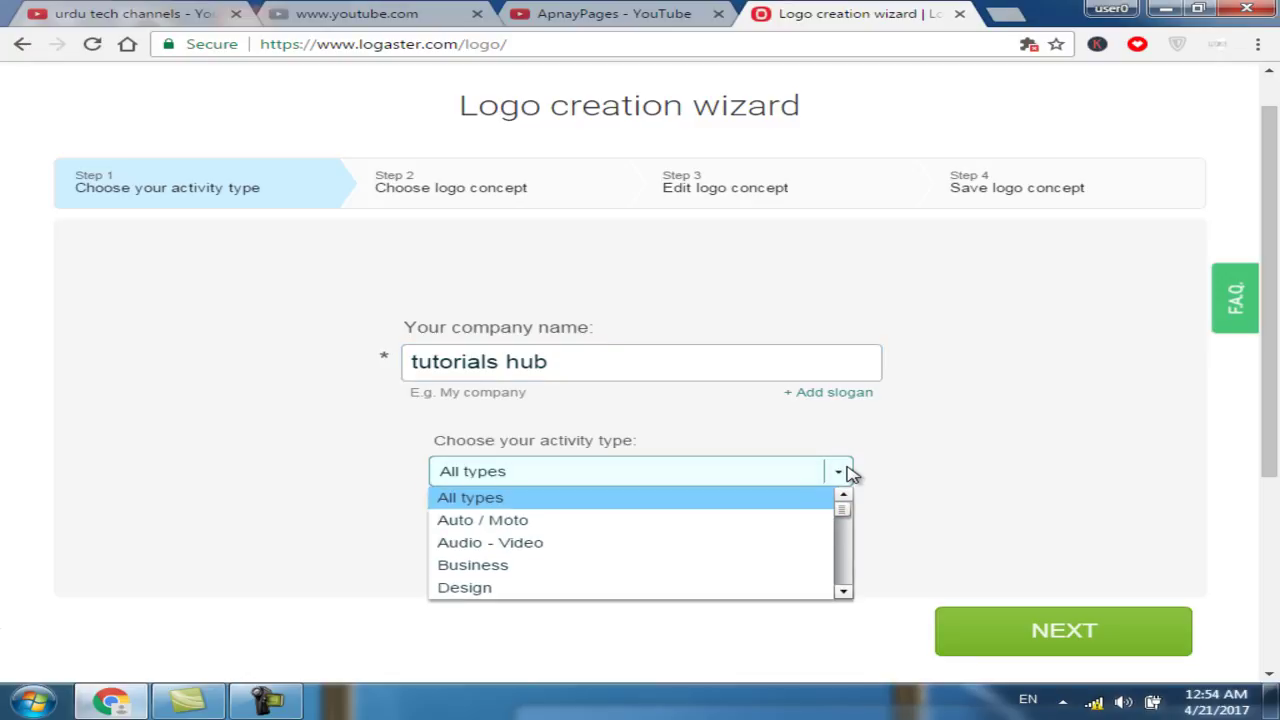
{"action": "left_click", "coordinate": [760, 596]}
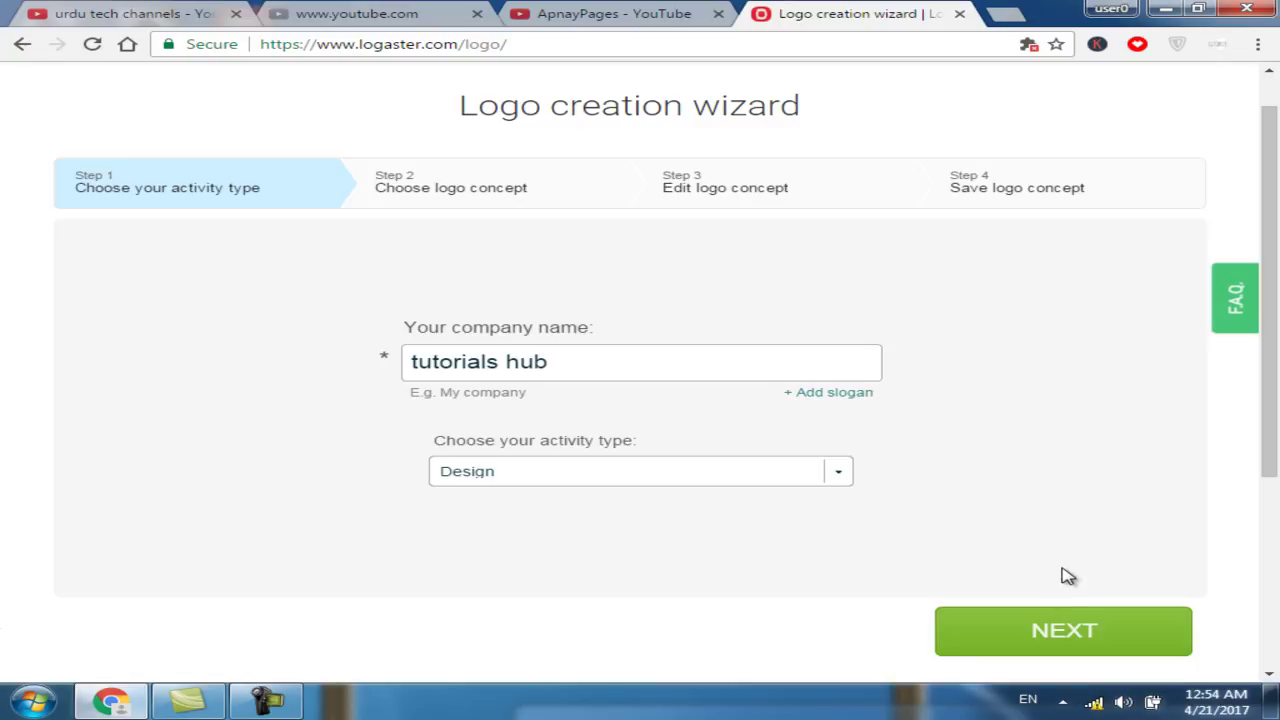
{"action": "left_click", "coordinate": [1066, 646]}
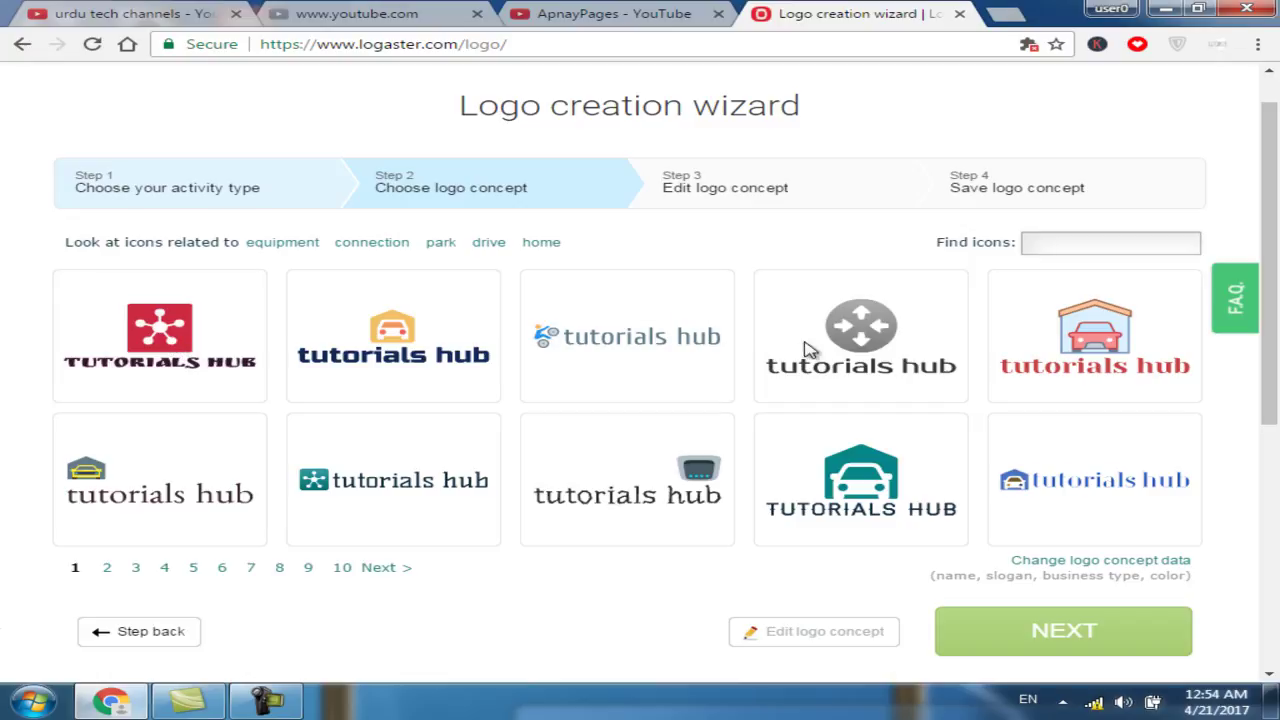
Choose the concept with the grey circle of four arrows above the name and open it for editing.
{"action": "left_click", "coordinate": [840, 370]}
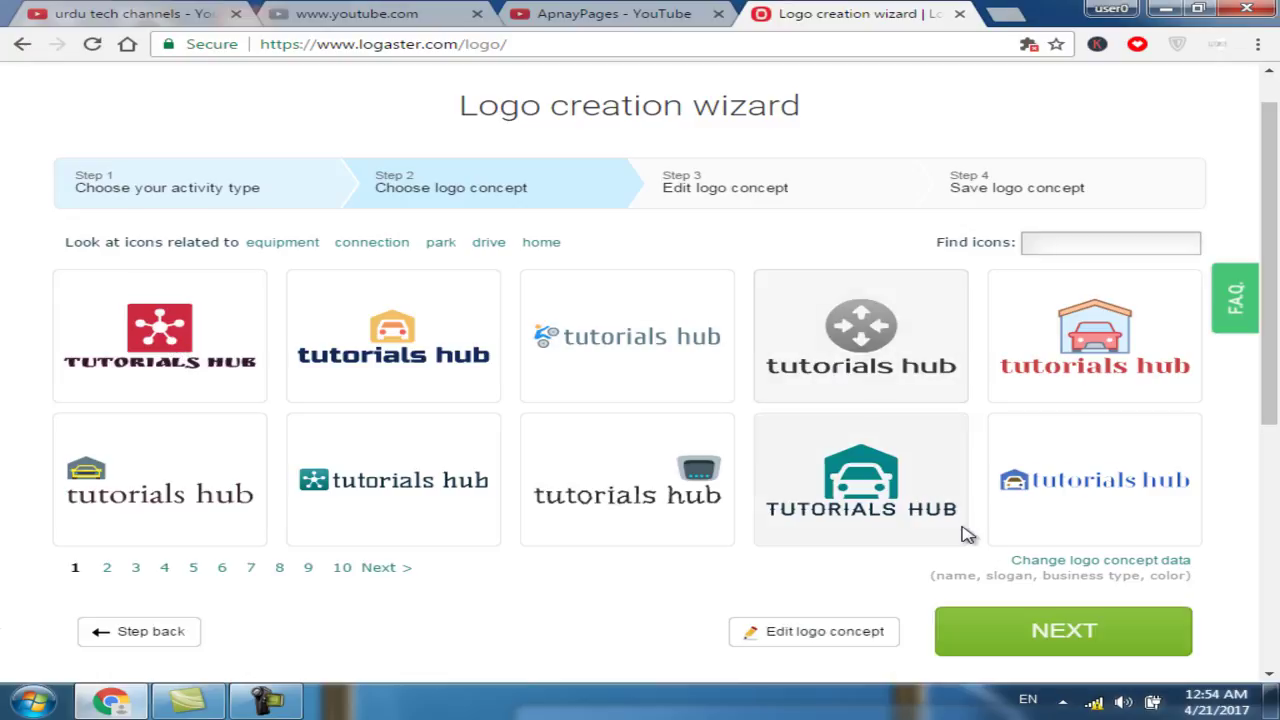
{"action": "left_click", "coordinate": [1030, 626]}
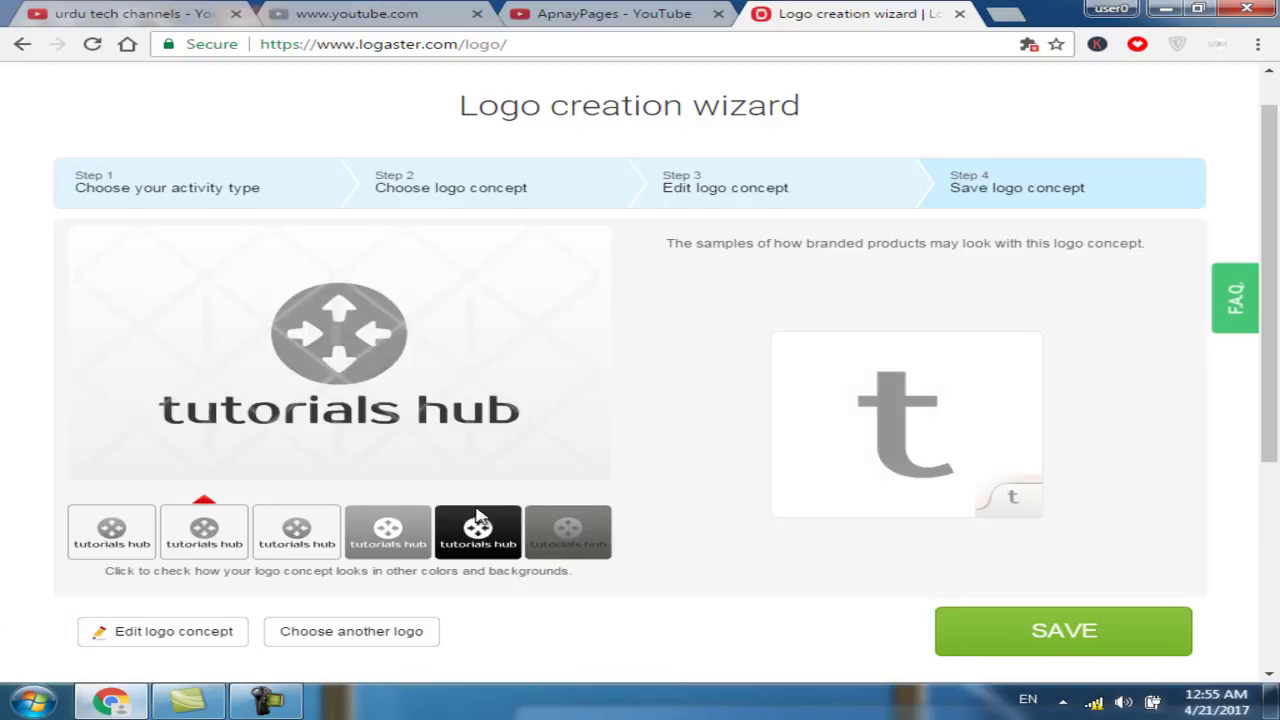
{"action": "left_click", "coordinate": [174, 632]}
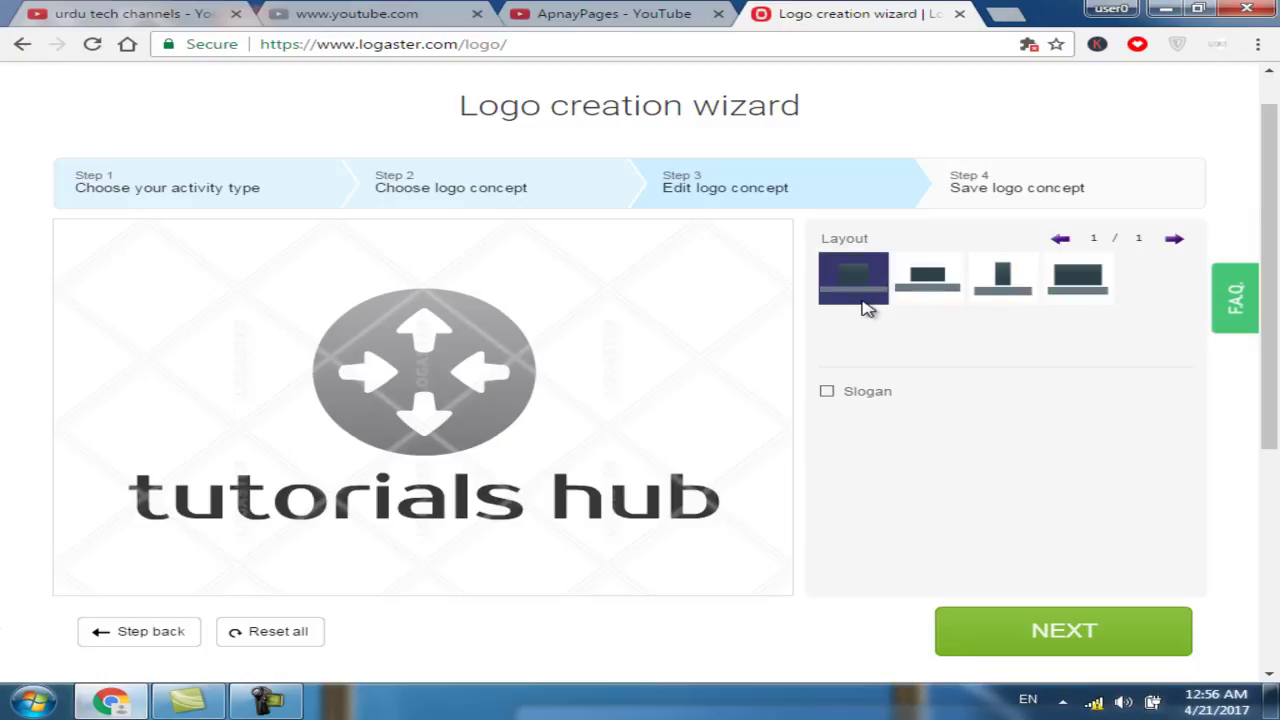
Try the first two logo layouts and apply the third one, with the narrow icon block above the text.
{"action": "left_click", "coordinate": [920, 298]}
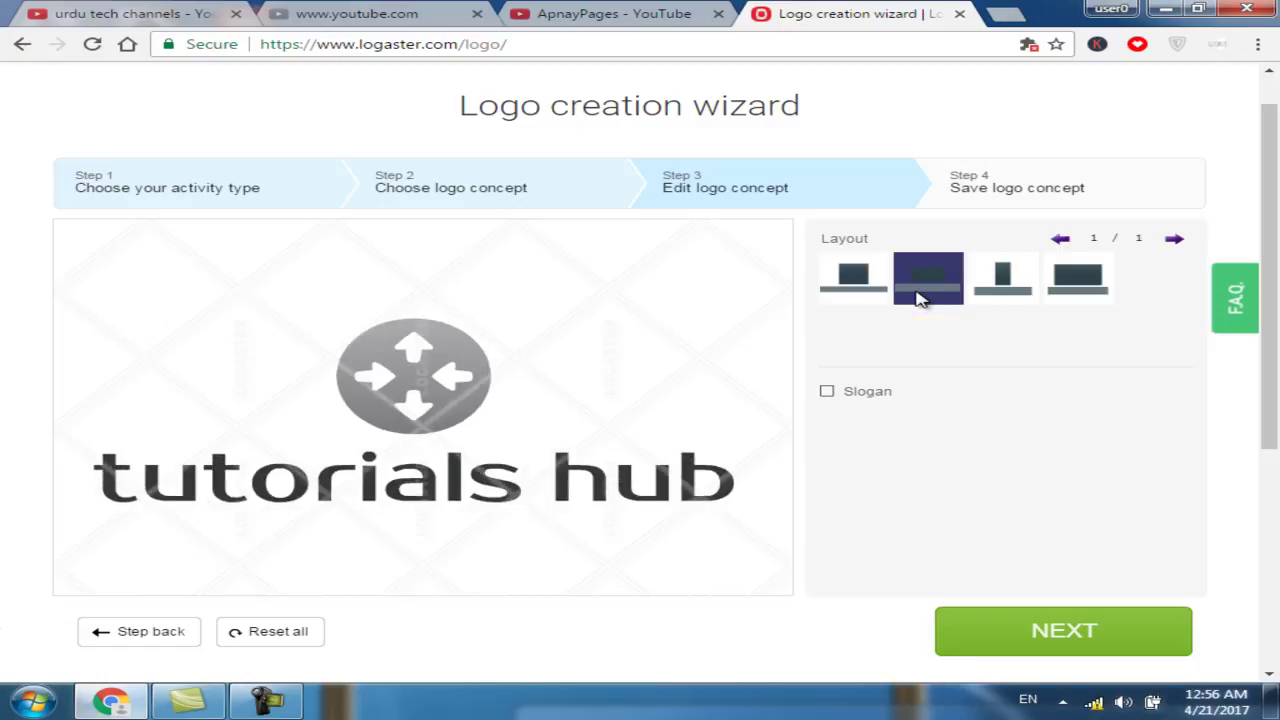
{"action": "left_click", "coordinate": [857, 291]}
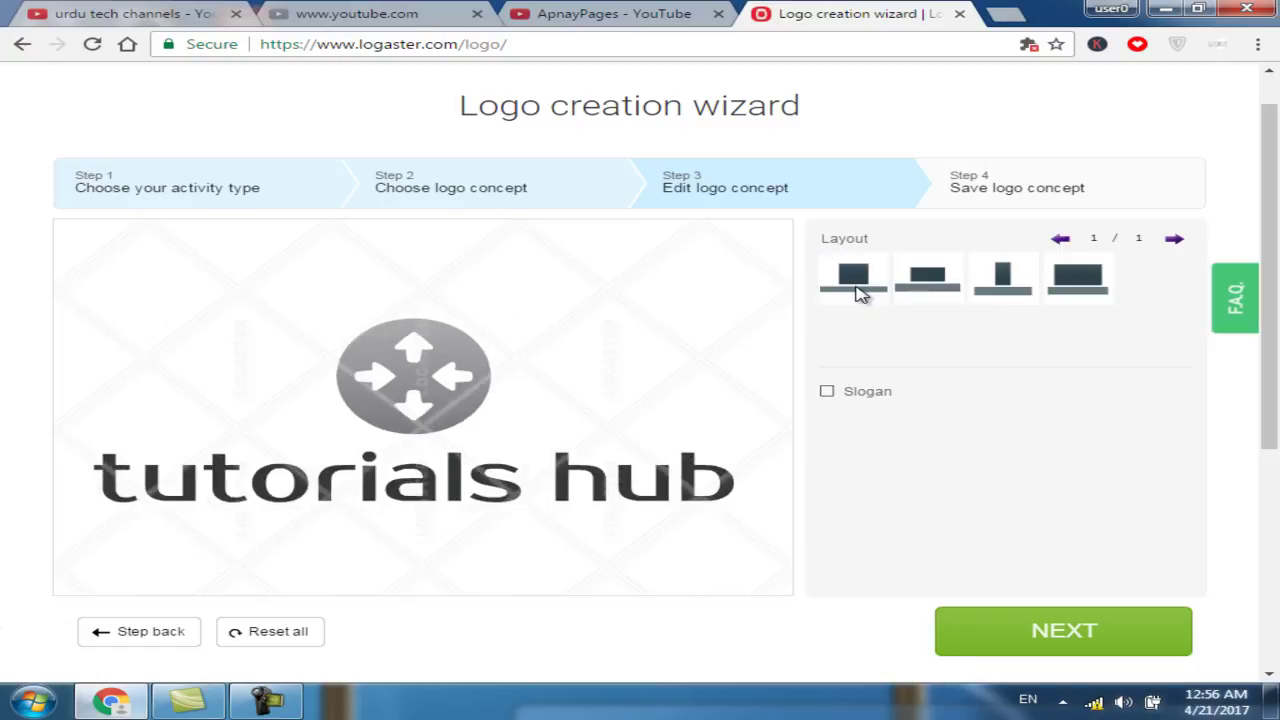
{"action": "left_click", "coordinate": [958, 290]}
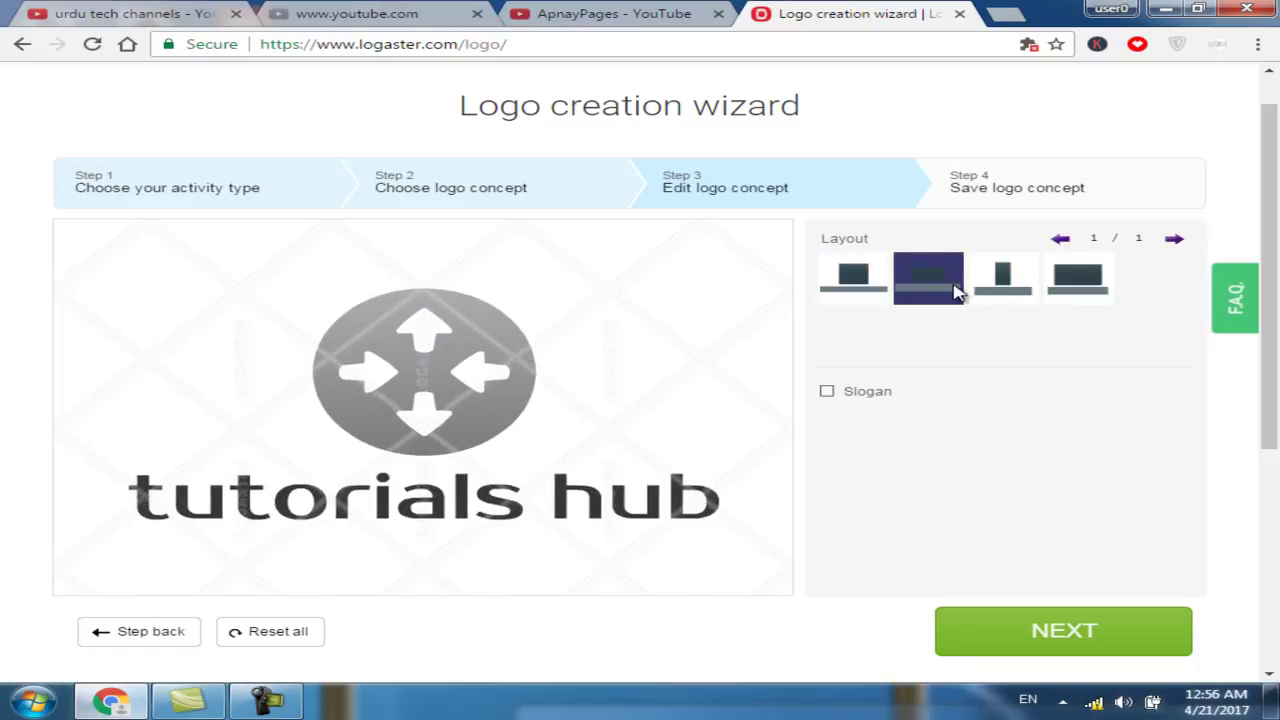
{"action": "left_click", "coordinate": [995, 290]}
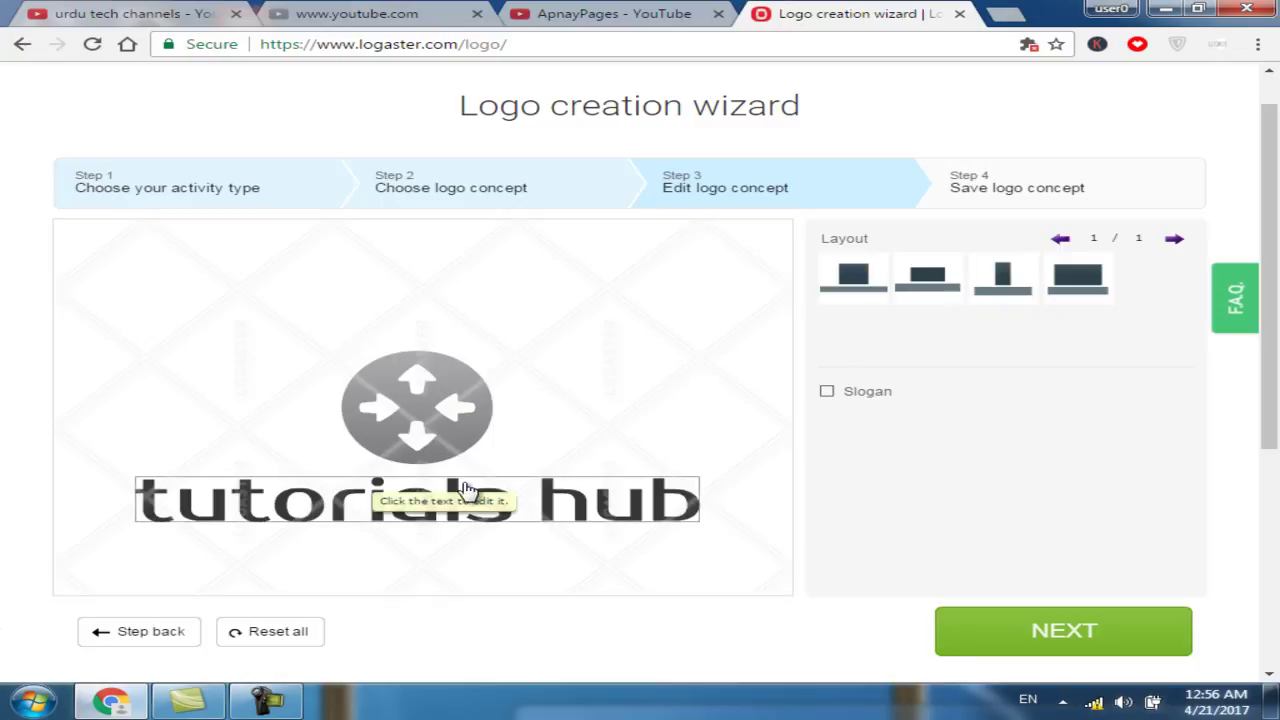
{"action": "left_click", "coordinate": [828, 392]}
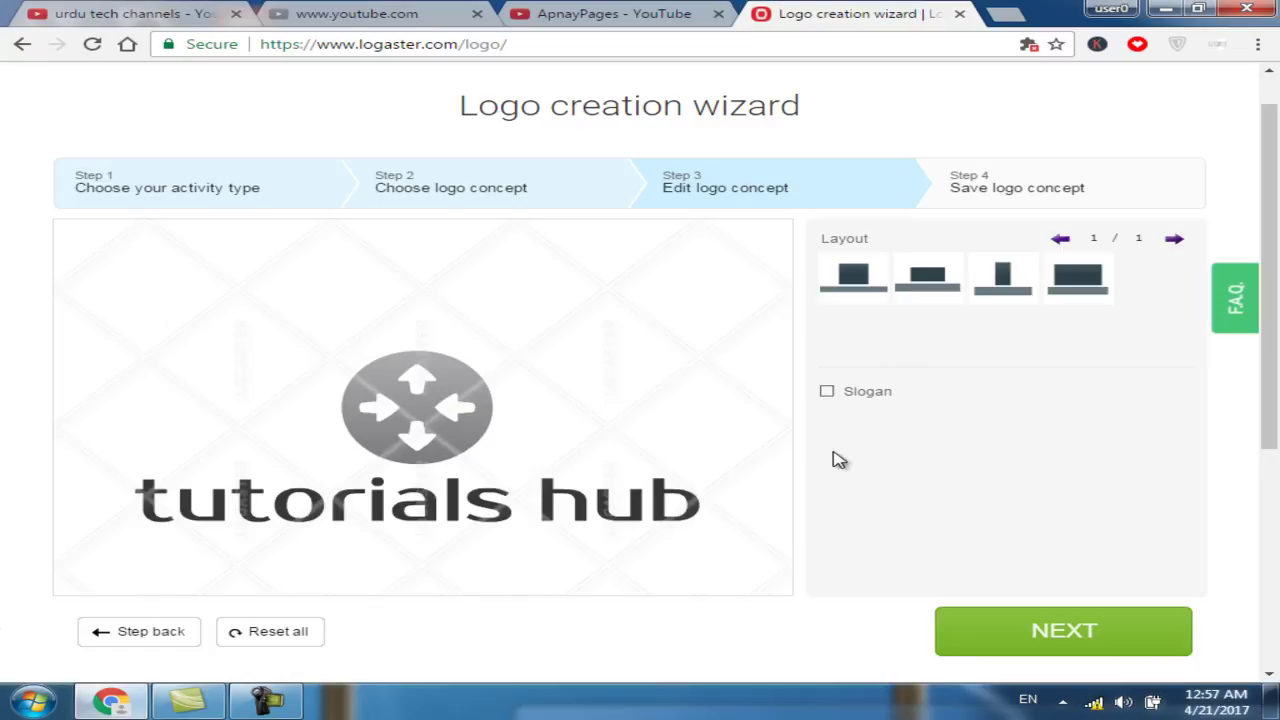
Change the font of the "tutorials hub" text to the bolder Quicksand (#109).
{"action": "left_click", "coordinate": [678, 509]}
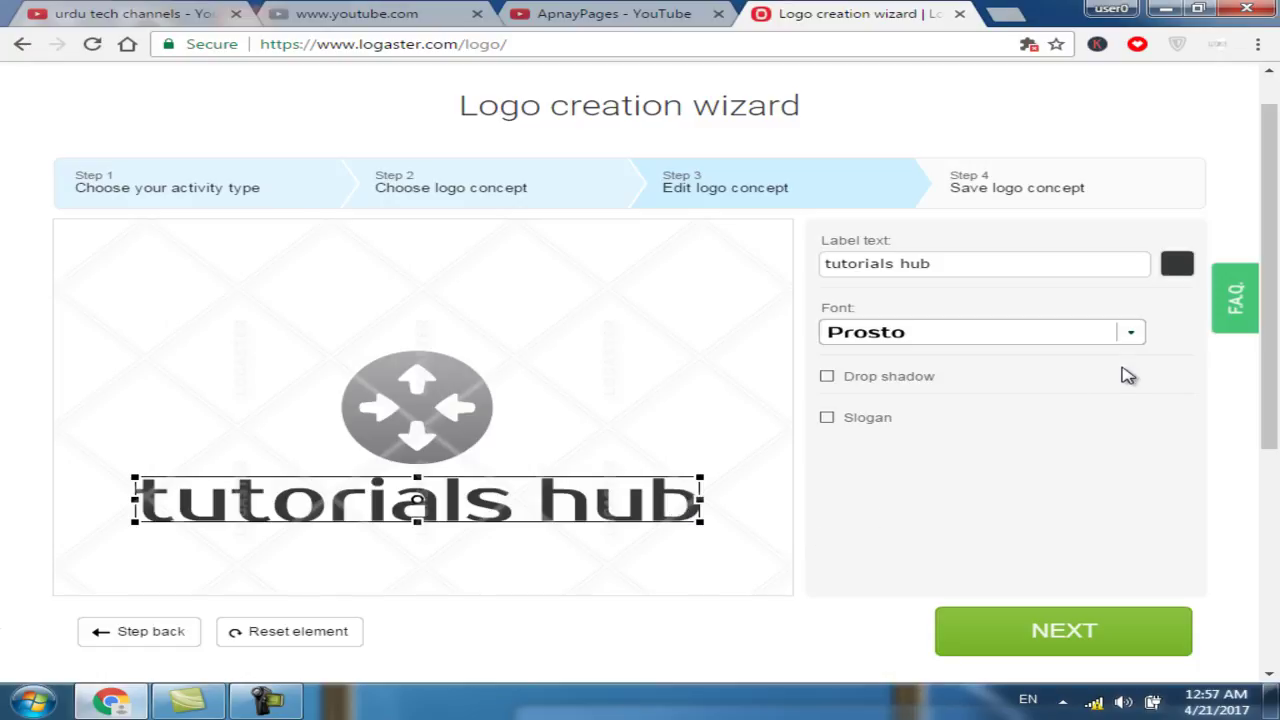
{"action": "left_click", "coordinate": [1130, 336]}
{"action": "left_click", "coordinate": [1130, 336]}
{"action": "left_click", "coordinate": [1130, 336]}
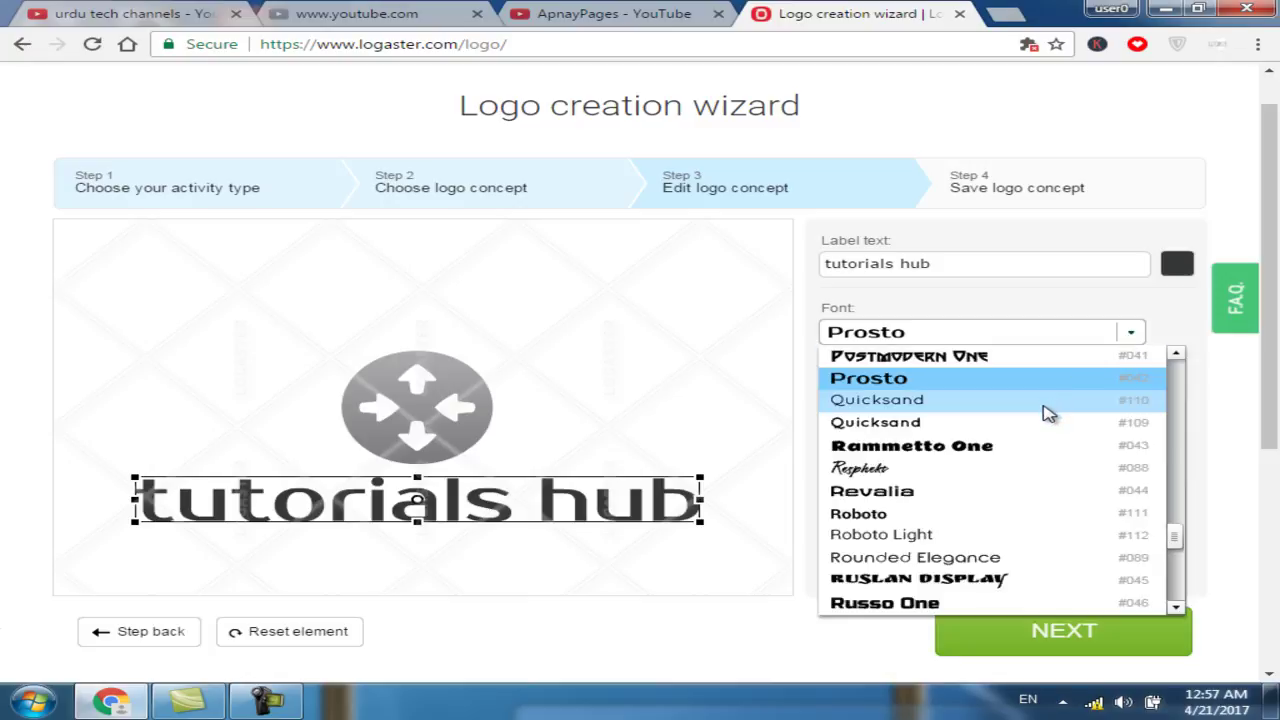
{"action": "left_click", "coordinate": [1016, 428]}
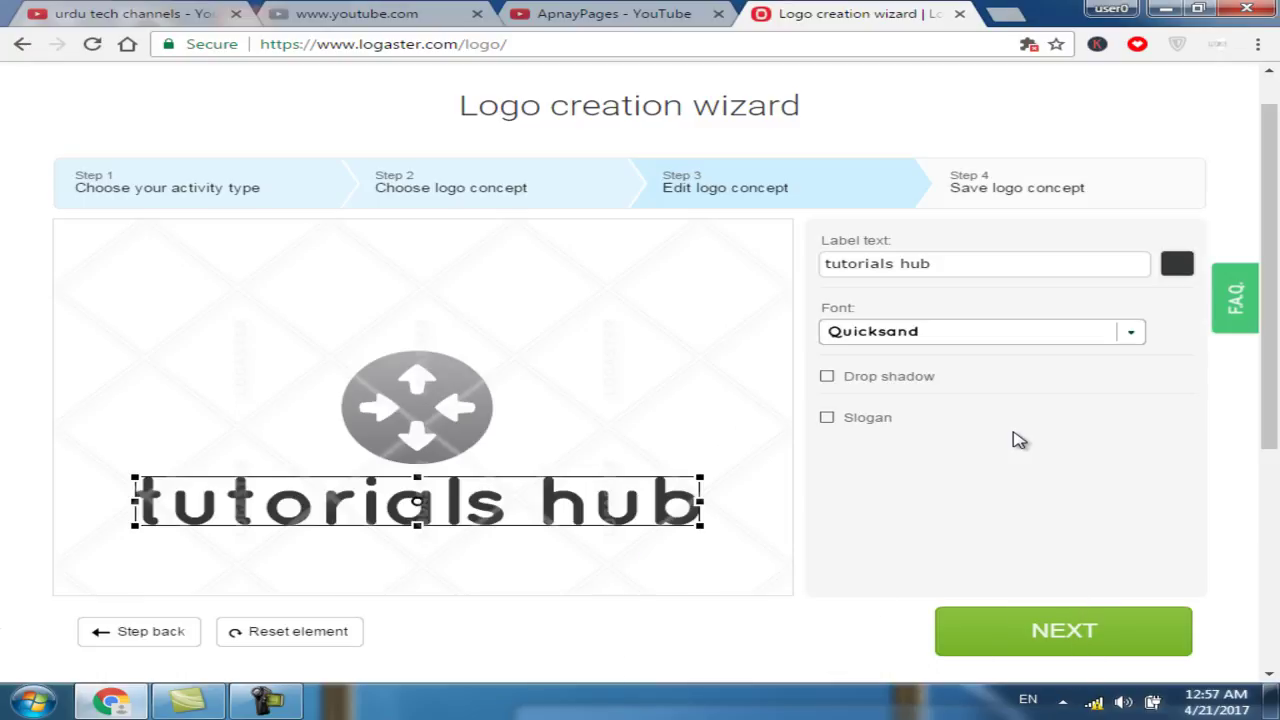
Try a drop shadow on the company name and a slogan reading "xyz" below it, removing each again.
{"action": "left_click", "coordinate": [827, 378]}
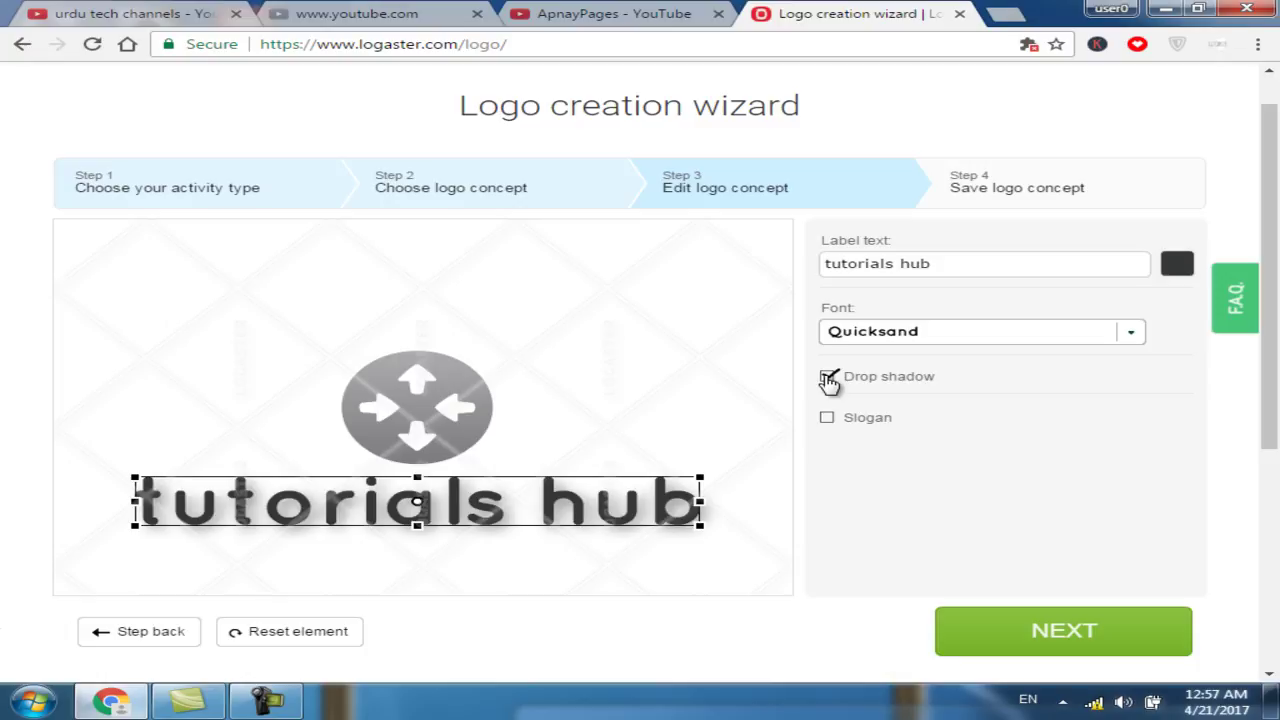
{"action": "left_click", "coordinate": [827, 378]}
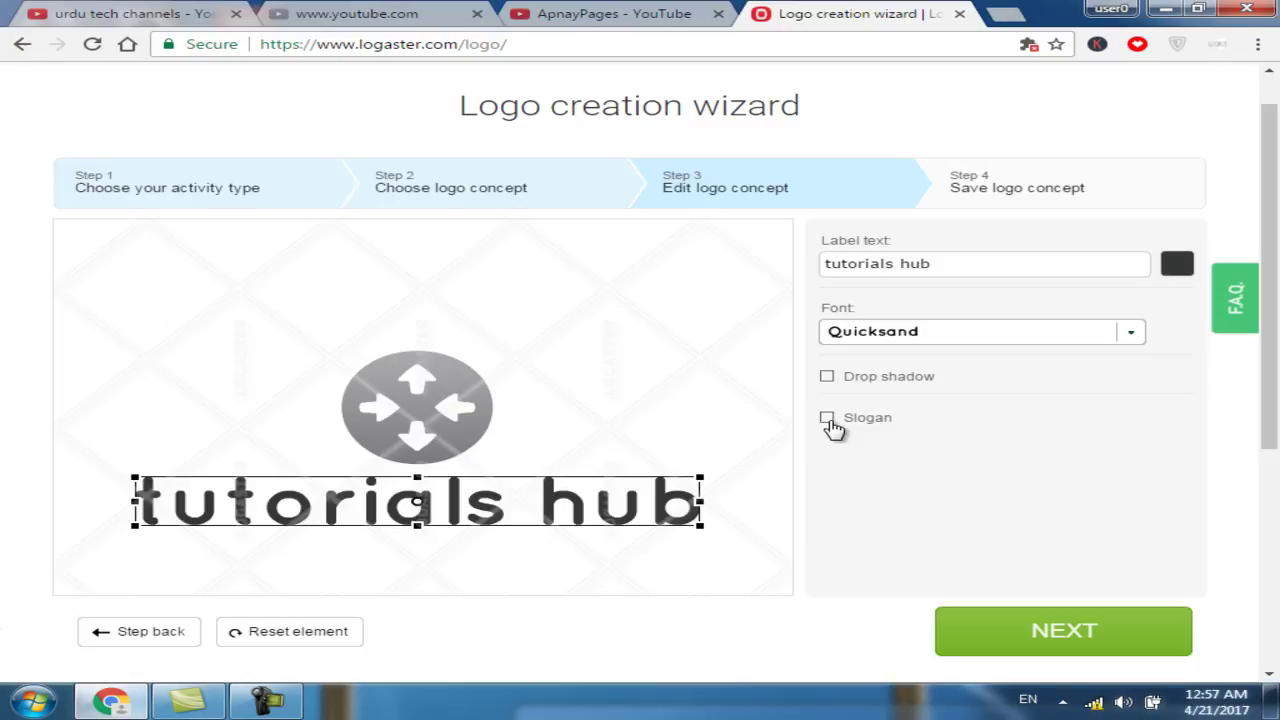
{"action": "left_click", "coordinate": [829, 421]}
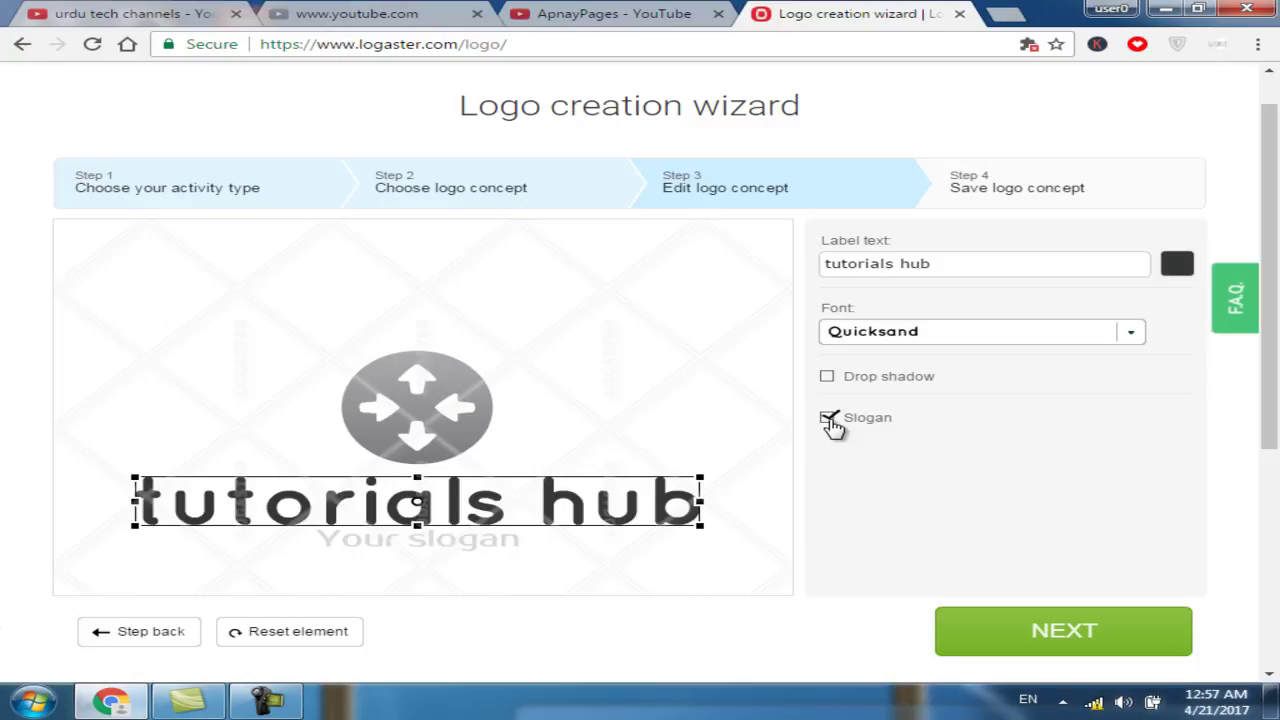
{"action": "left_click", "coordinate": [509, 541]}
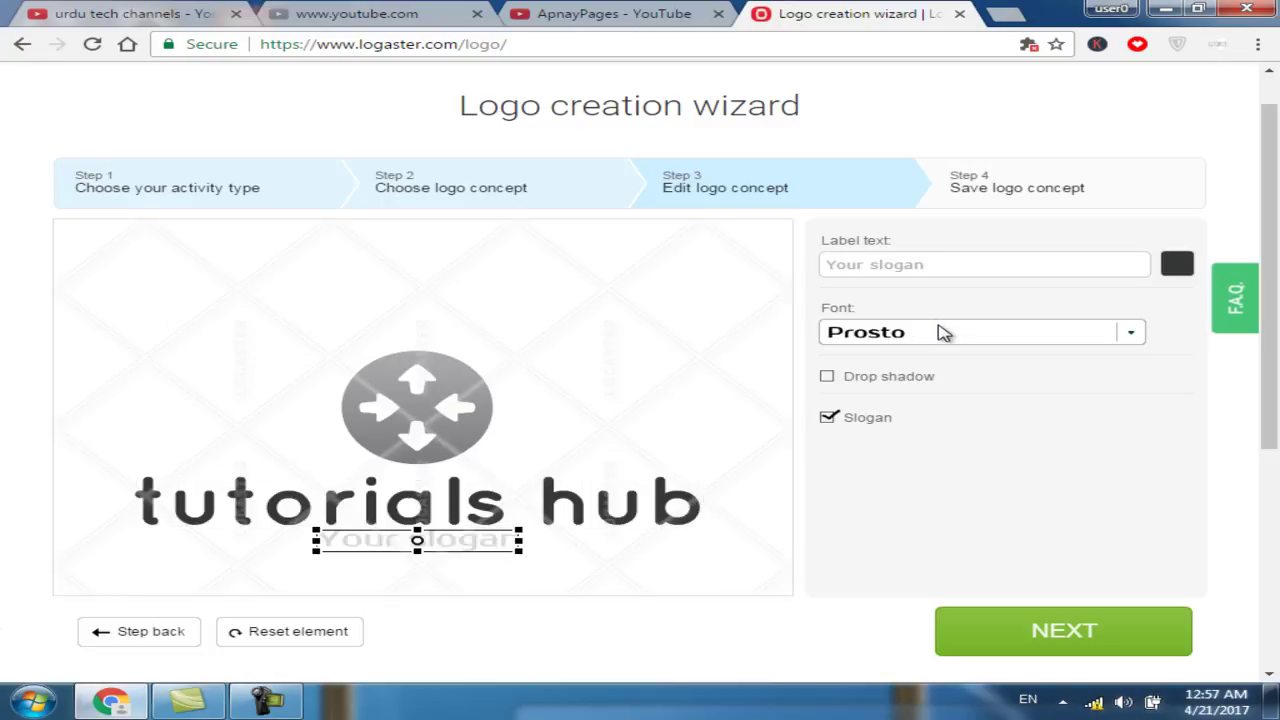
{"action": "left_click", "coordinate": [949, 260]}
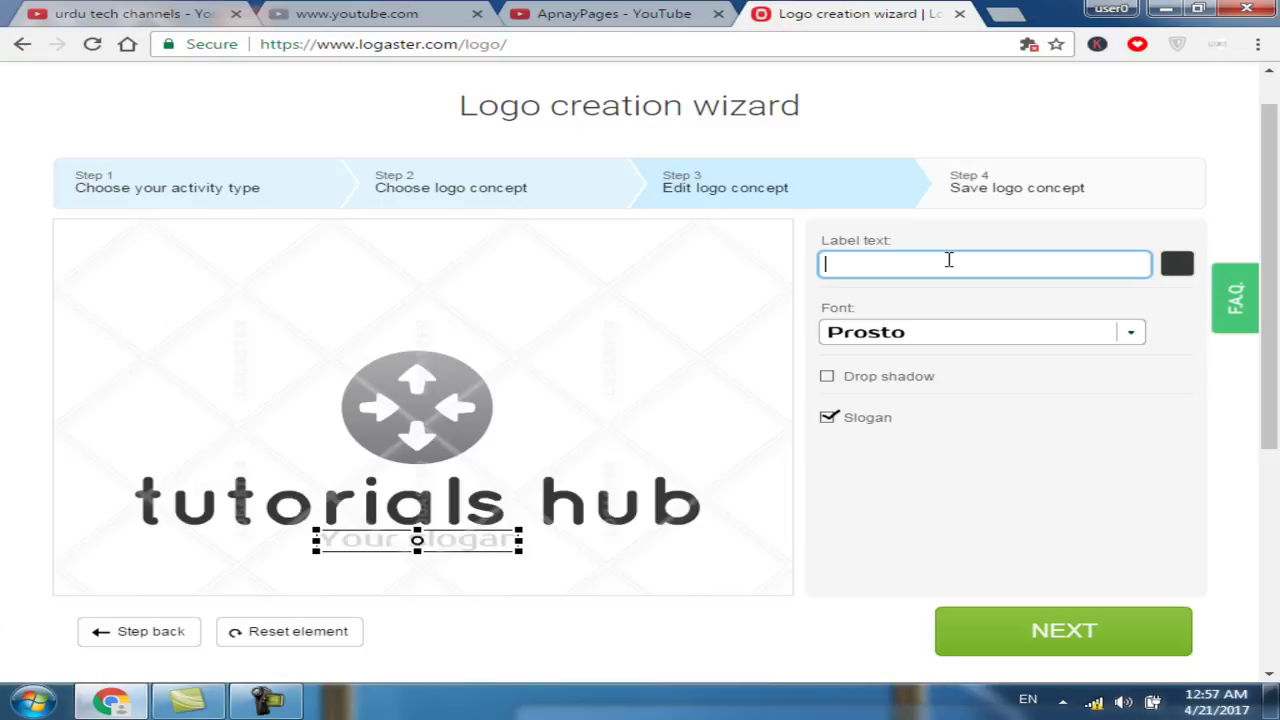
{"action": "type", "text": "xyx"}
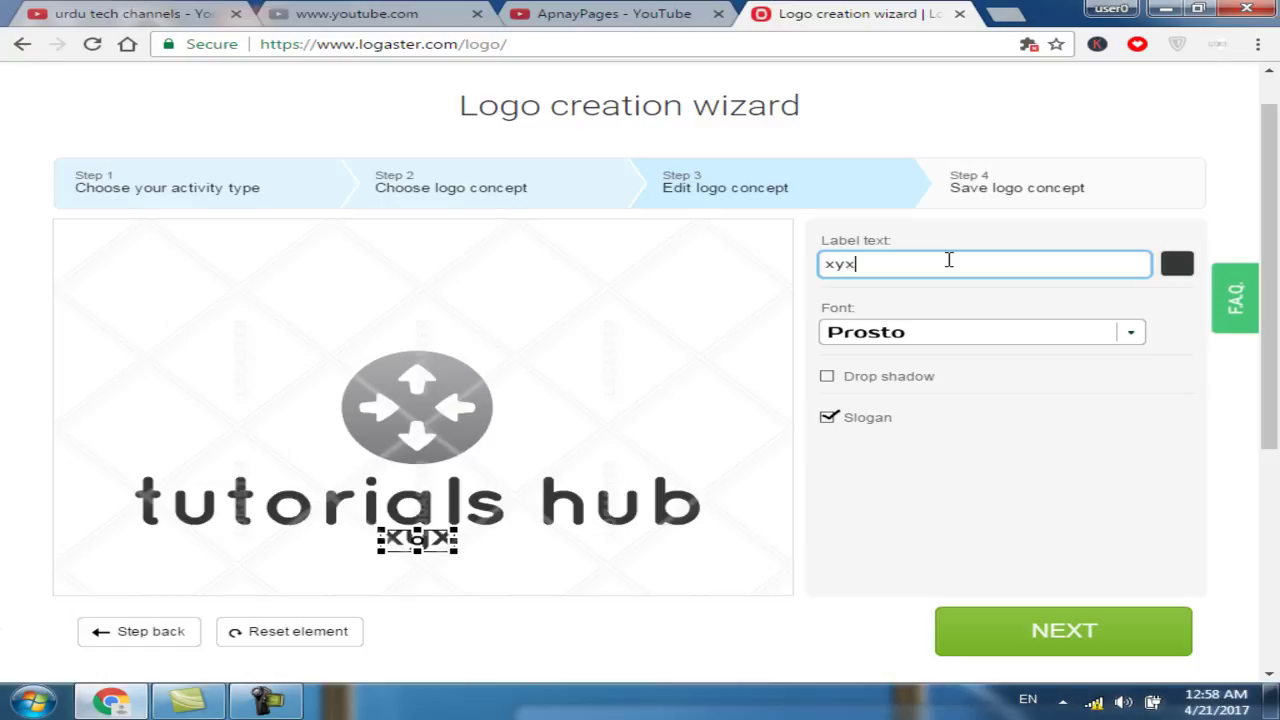
{"action": "key", "text": "BackSpace"}
{"action": "type", "text": "z"}
{"action": "key", "text": "BackSpace"}
{"action": "key", "text": "BackSpace"}
{"action": "key", "text": "BackSpace"}
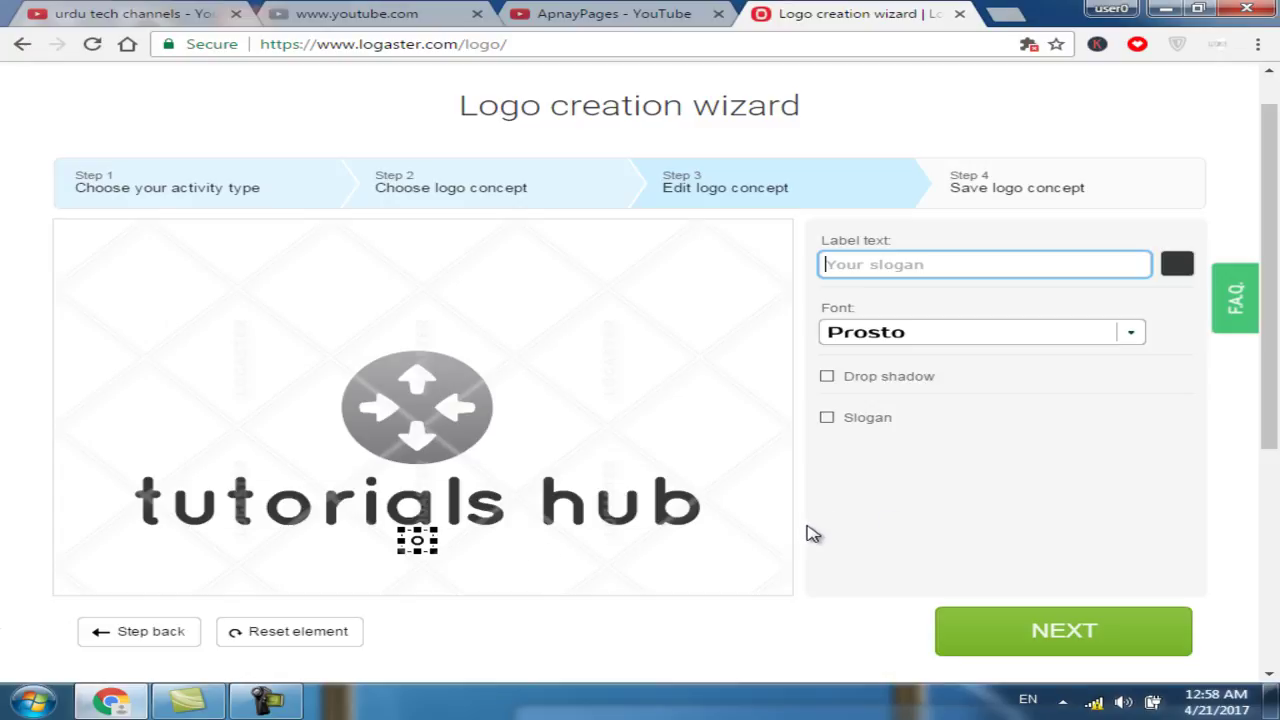
Finish editing the logo concept and proceed to the saving stage.
{"action": "left_click", "coordinate": [986, 632]}
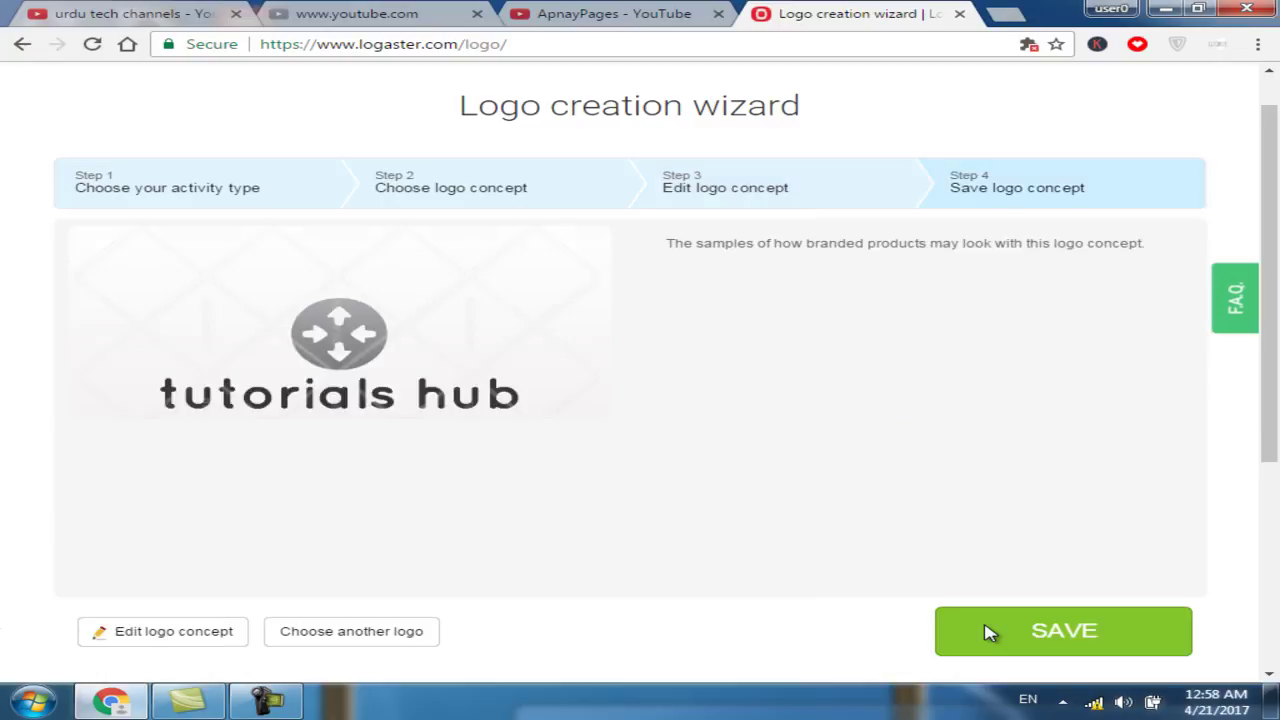